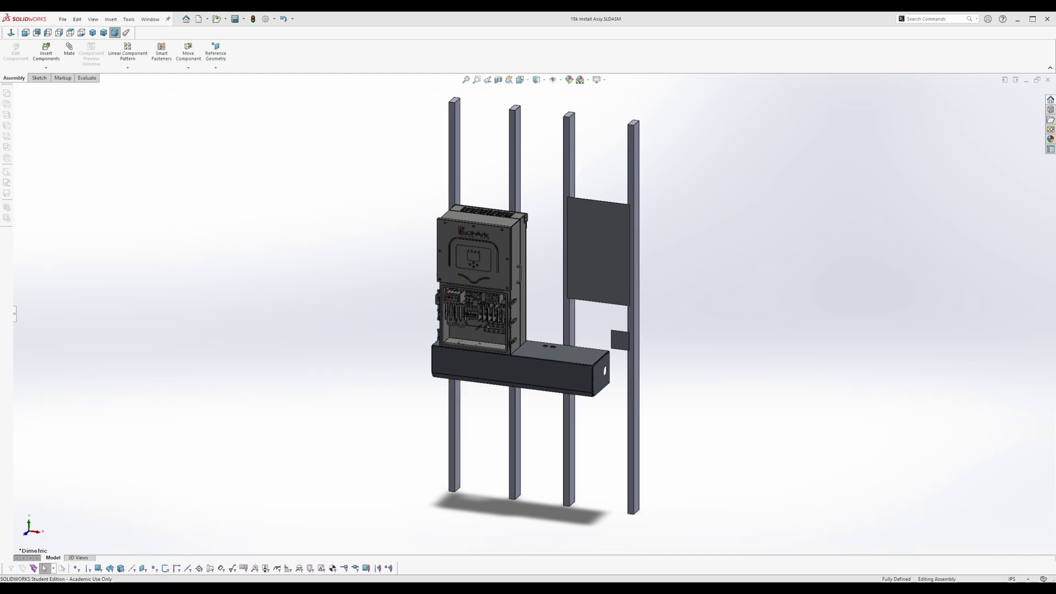
Inspect the inverter's top mounting bracket, the dark sub panel and the small box below it.
scroll(449, 234, "down", 5)
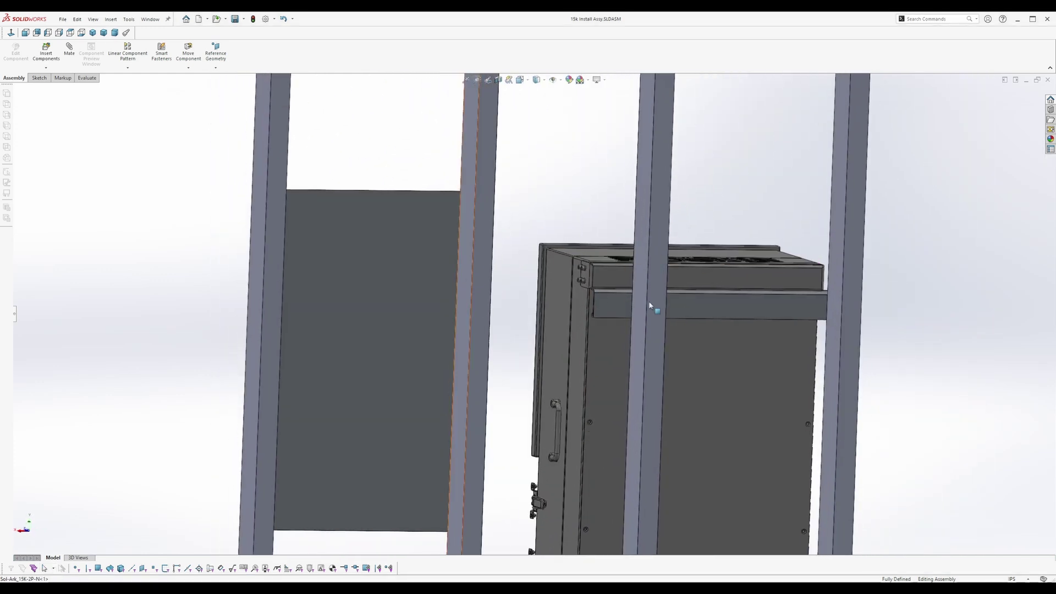
left_click(684, 305)
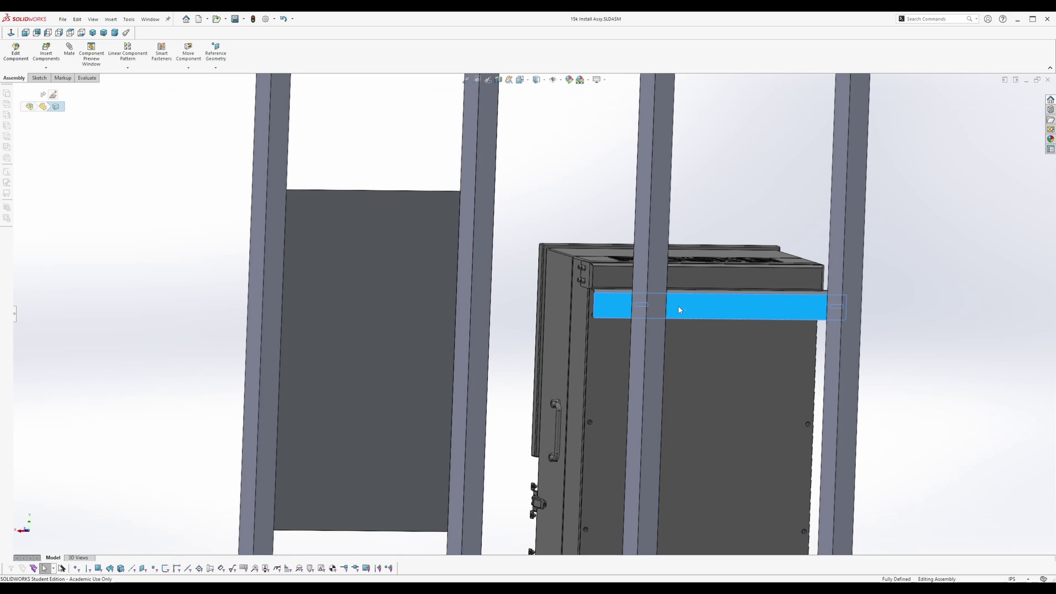
left_click(114, 32)
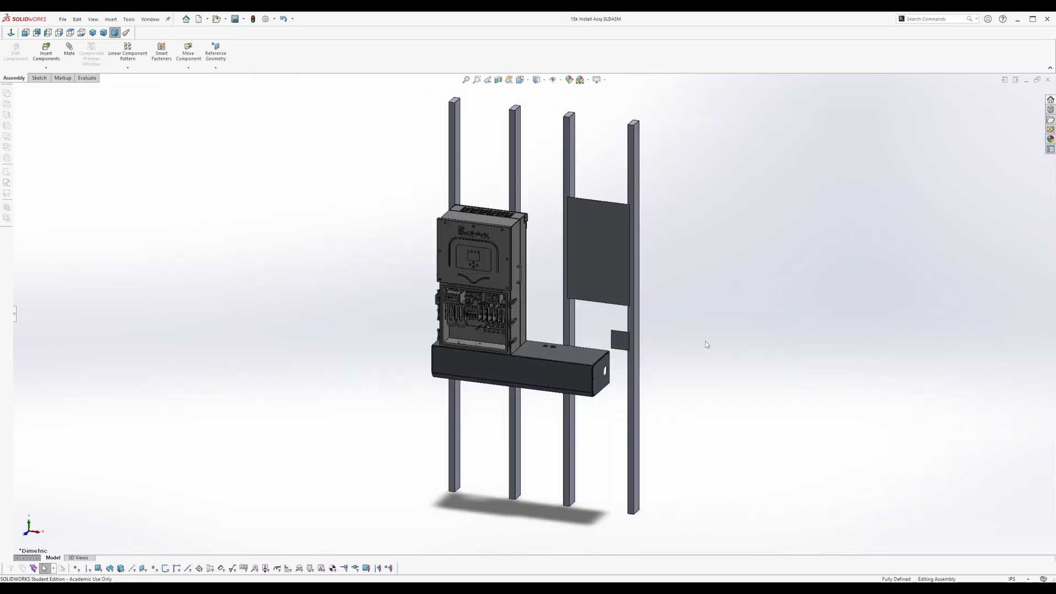
left_click(592, 275)
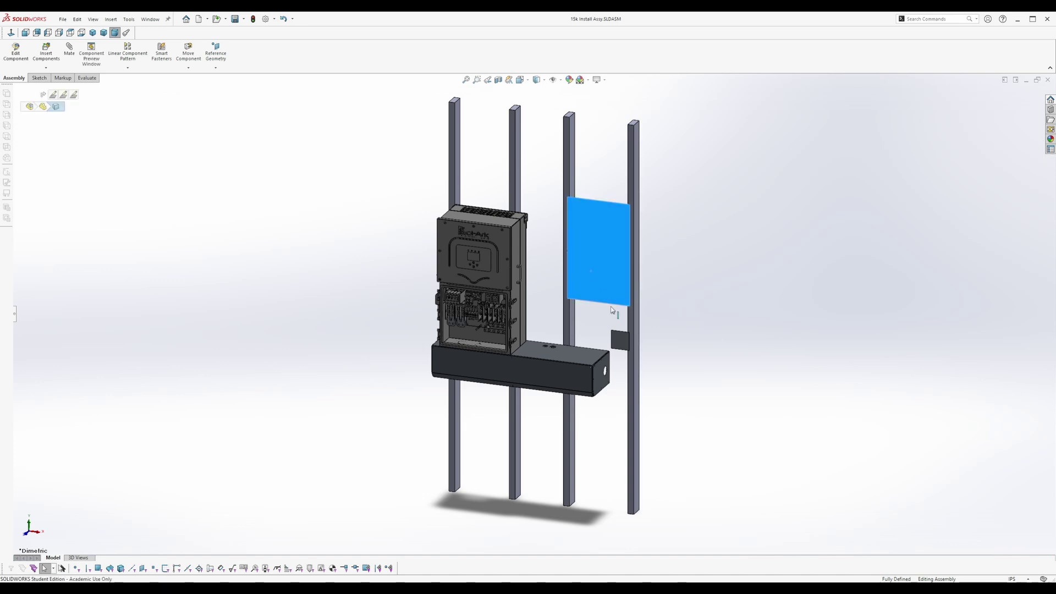
left_click(619, 339)
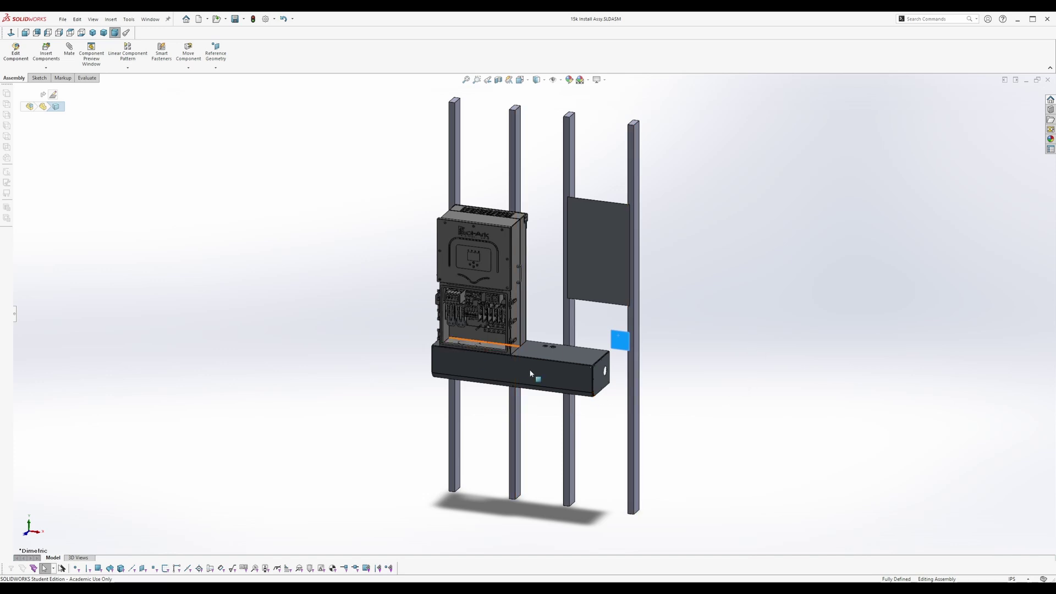
Examine the trough's right end face, left end cap and front cover.
scroll(511, 360, "down", 5)
scroll(495, 348, "down", 2)
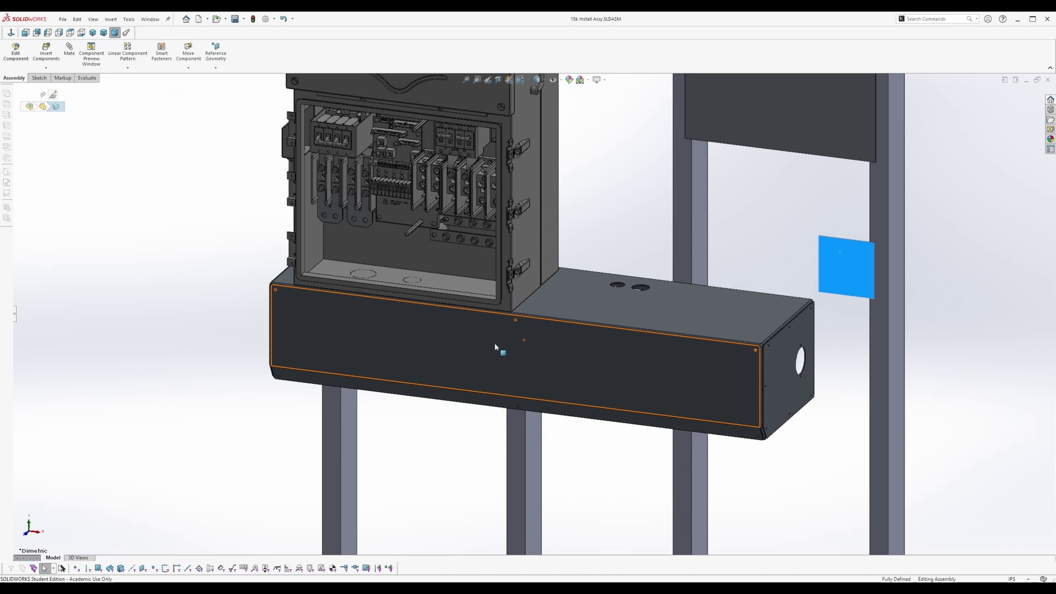
left_click(191, 338)
left_click(785, 362)
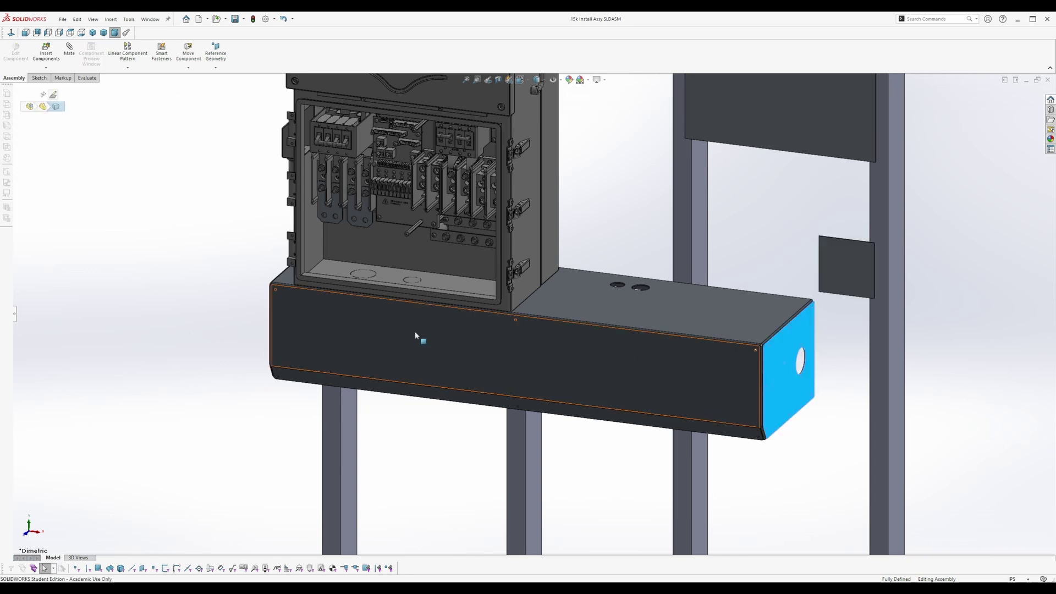
middle_click_drag(415, 331, 256, 312)
left_click(263, 293)
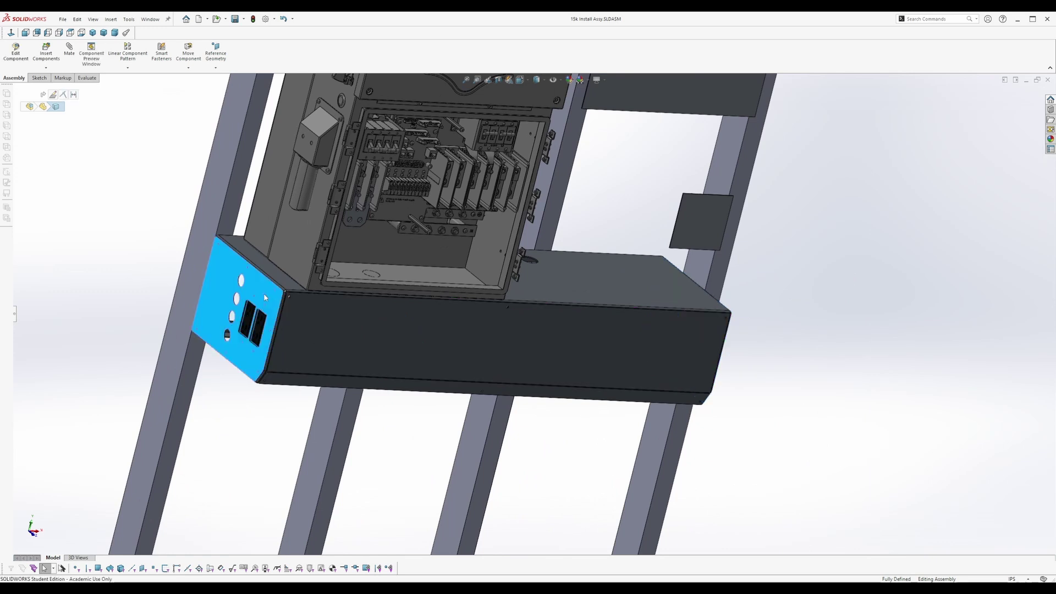
left_click(397, 329)
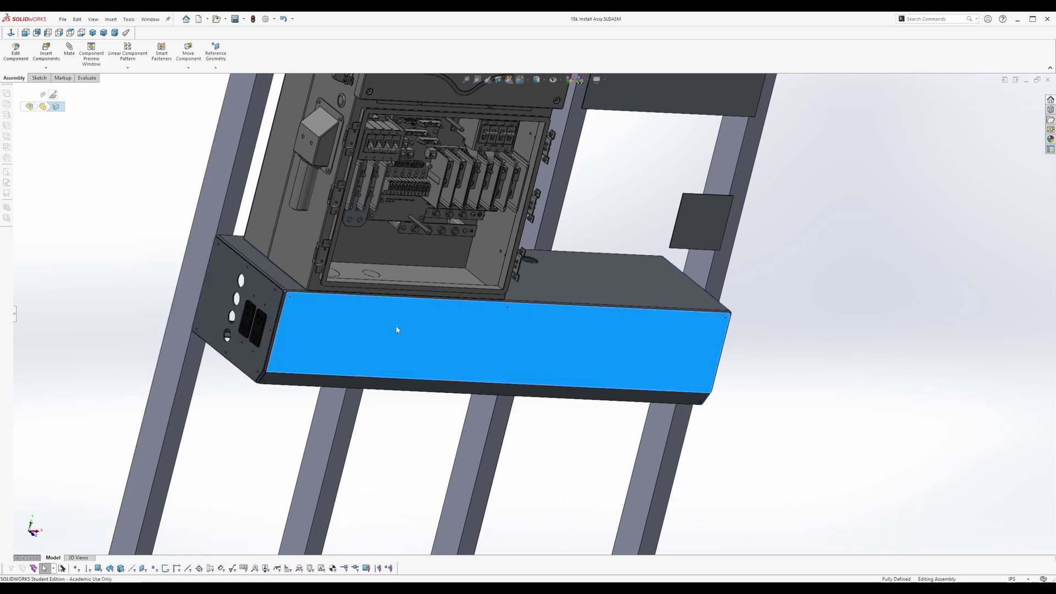
Face the trough's left end cap, check its right duplex outlet, then return to Dimetric.
middle_click_drag(308, 325, 239, 307)
scroll(132, 272, "down", 4)
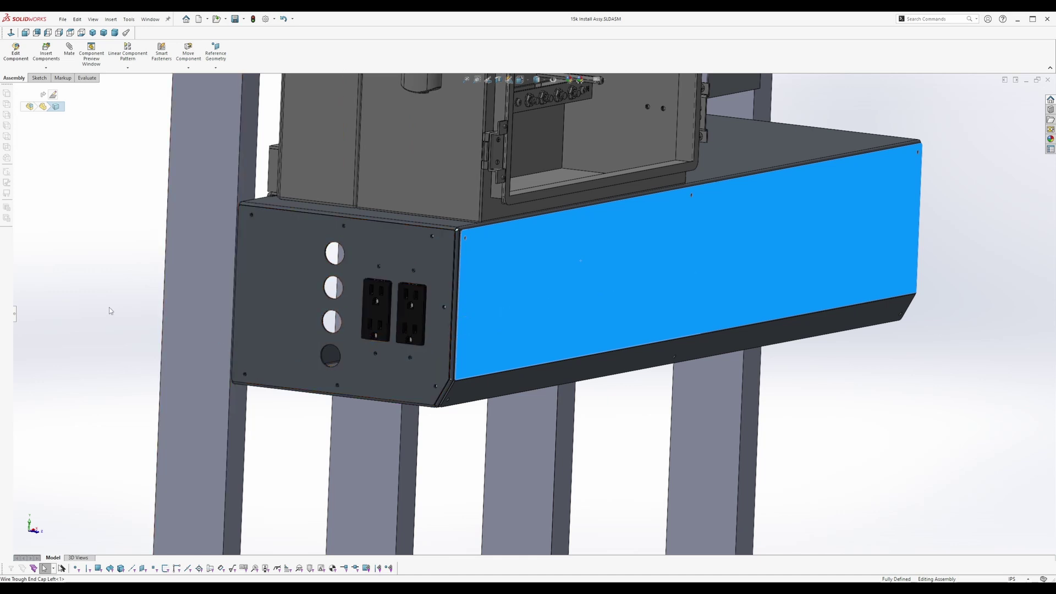
left_click(412, 323)
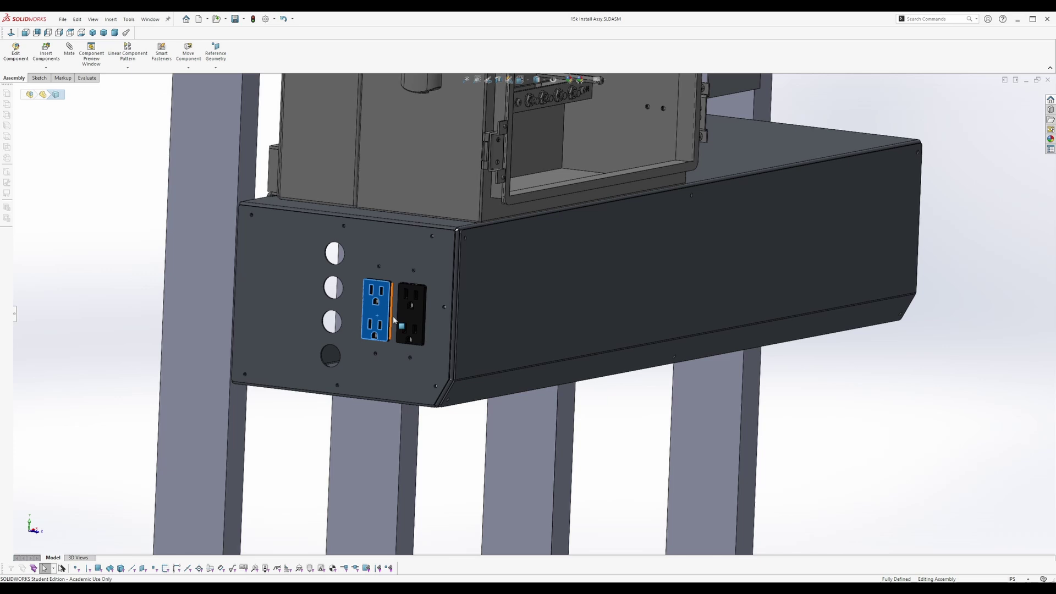
key("ctrl+7")
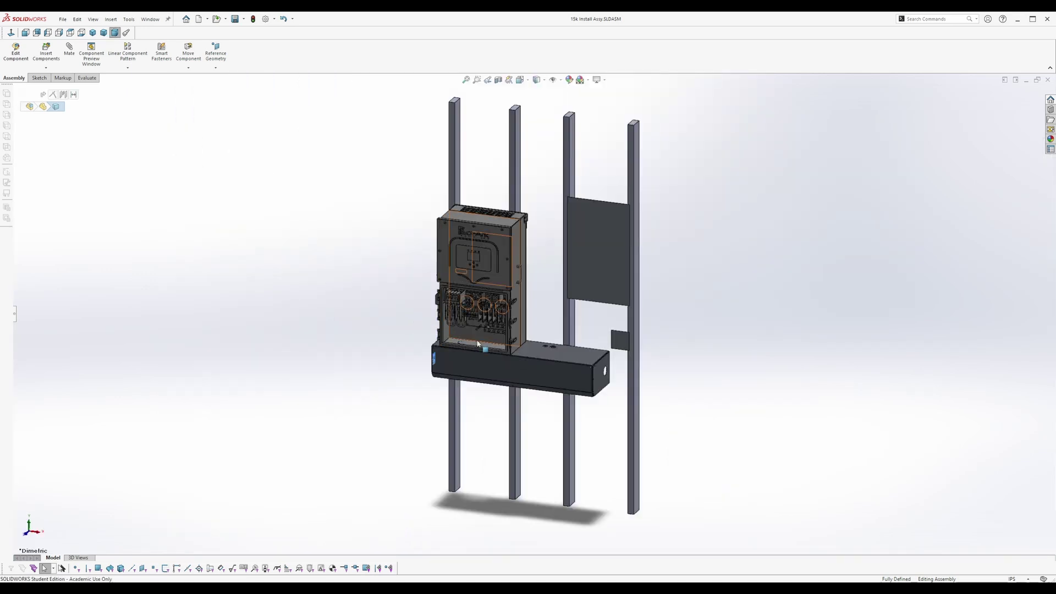
scroll(585, 370, "down", 6)
Inspect the trough's right end cap and the small plate on the stud.
left_click(585, 374)
middle_click_drag(585, 374, 576, 395)
left_click(658, 359)
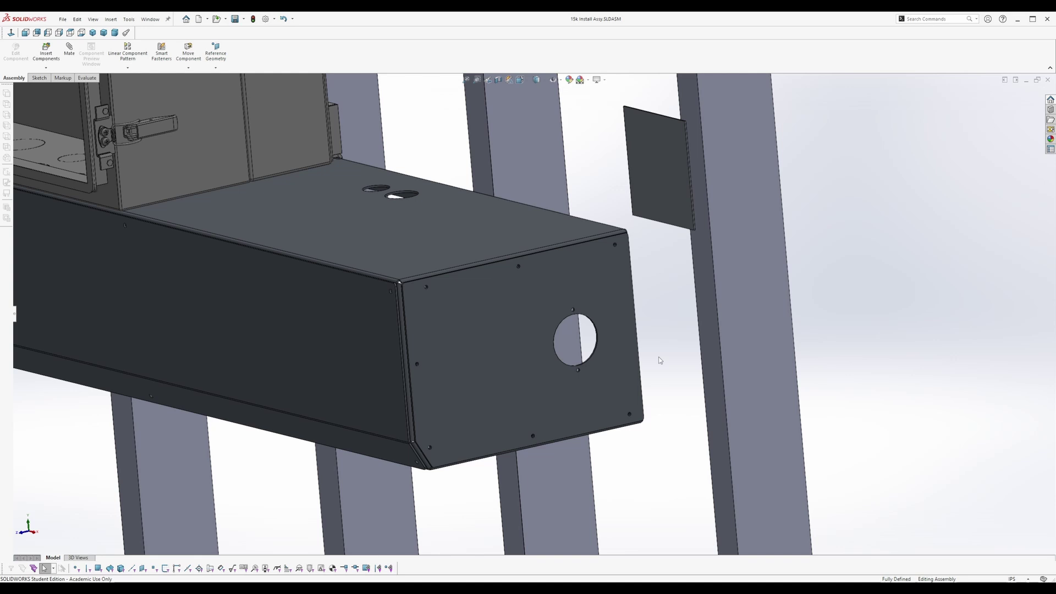
middle_click_drag(660, 361, 645, 192)
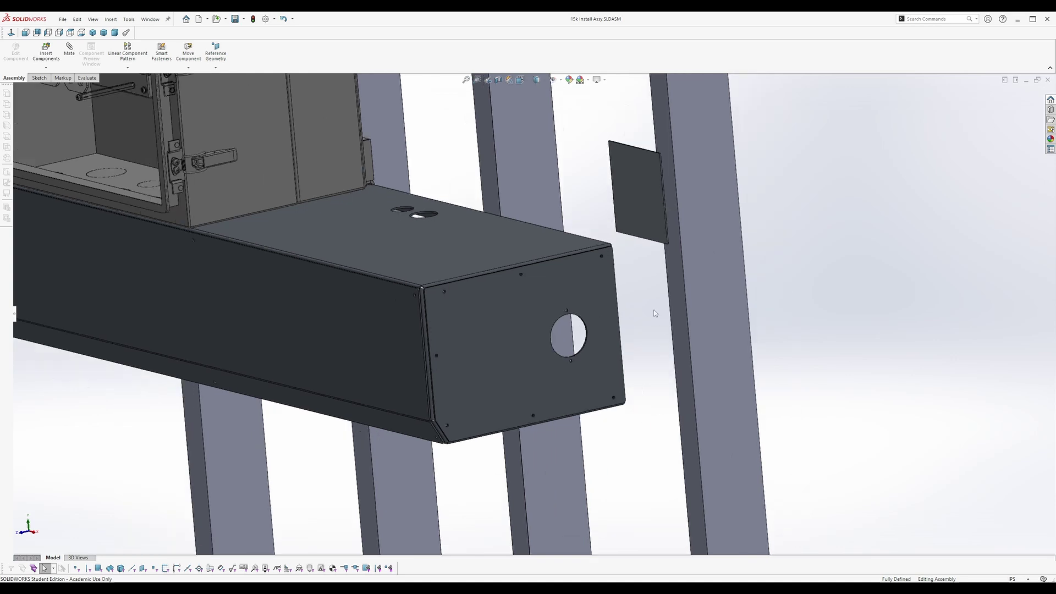
left_click(645, 193)
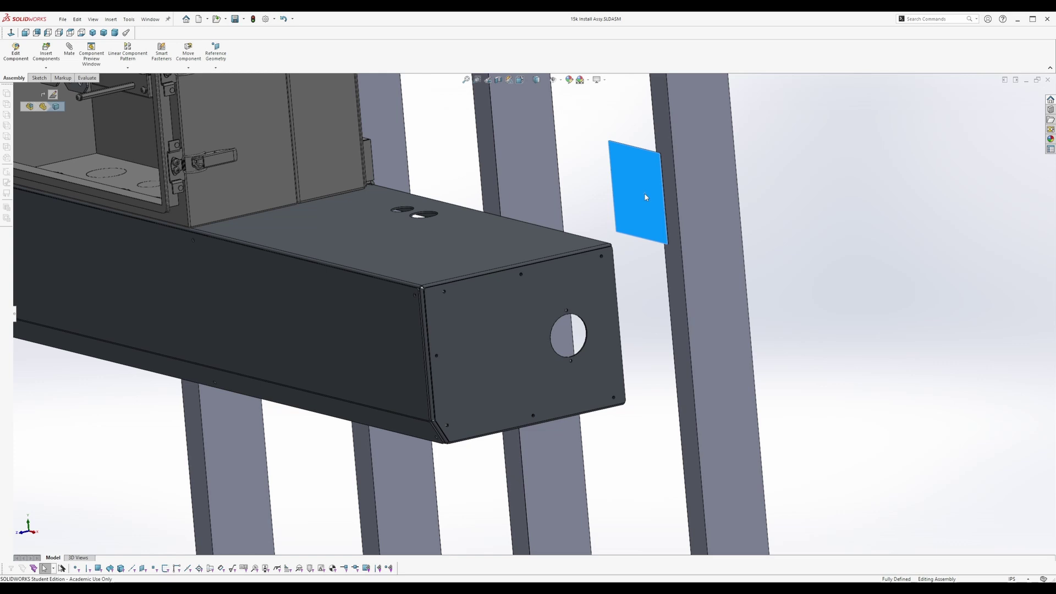
left_click(837, 234)
Back in Dimetric, hide the trough's front cover to expose its interior.
key("ctrl+7")
scroll(577, 363, "down", 5)
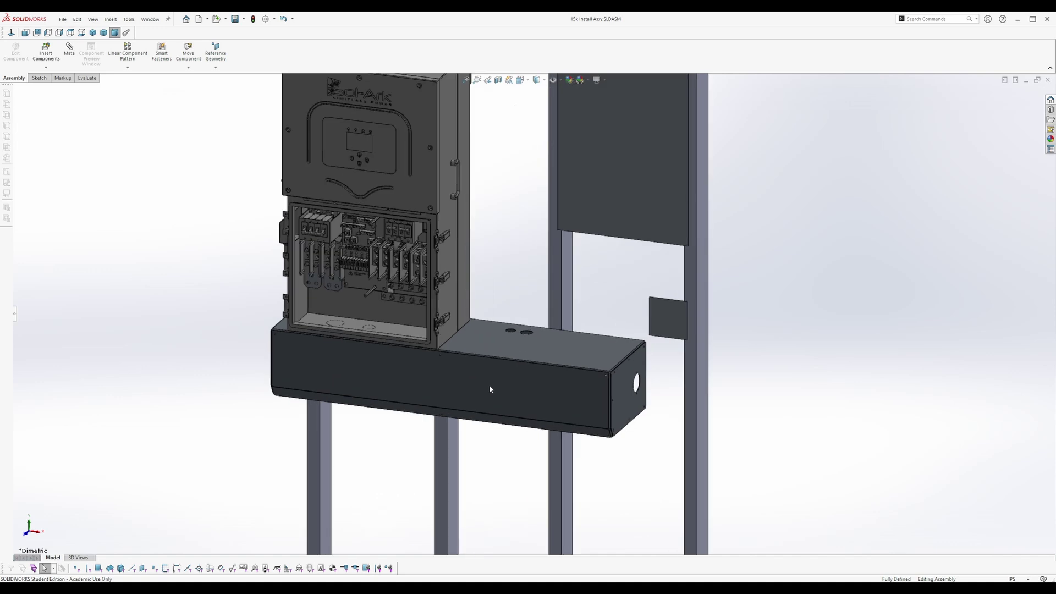
left_click(404, 378)
key("Tab")
scroll(405, 439, "down", 3)
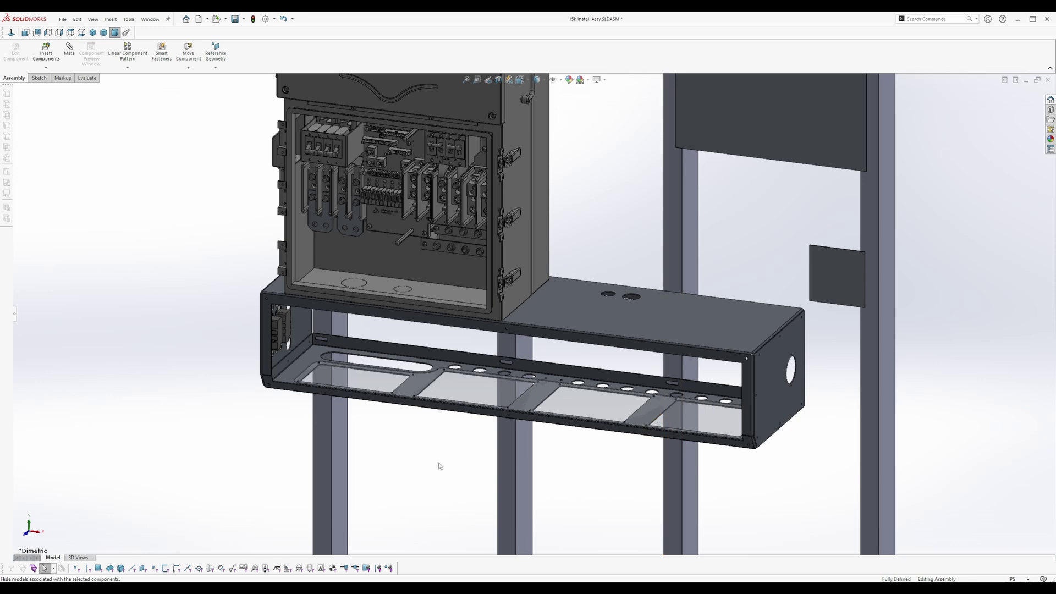
View the trough's front bottom lip face straight on.
left_click(385, 395)
key("ctrl+8")
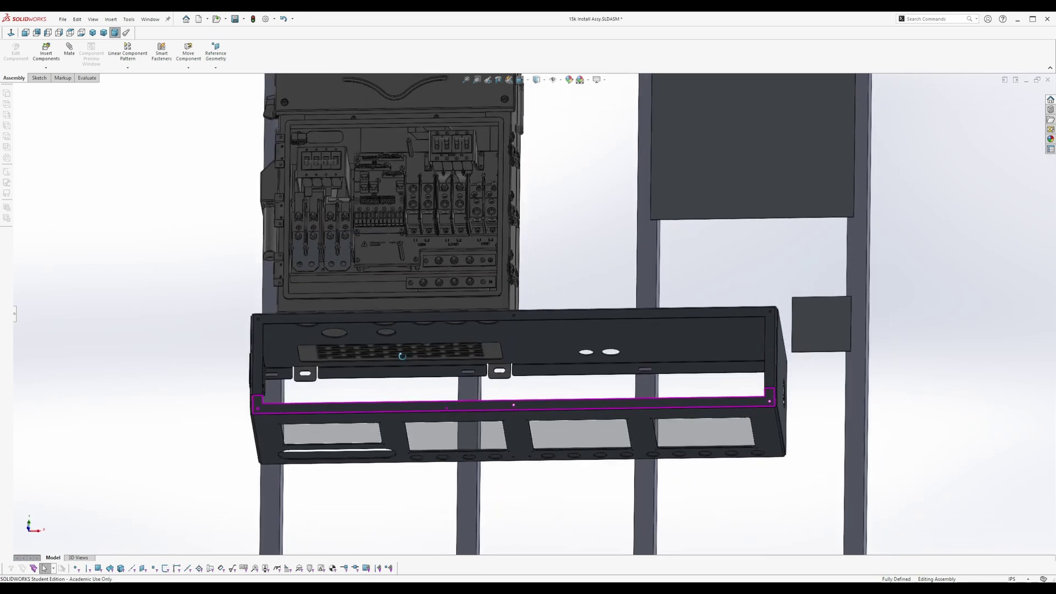
scroll(401, 337, "down", 4)
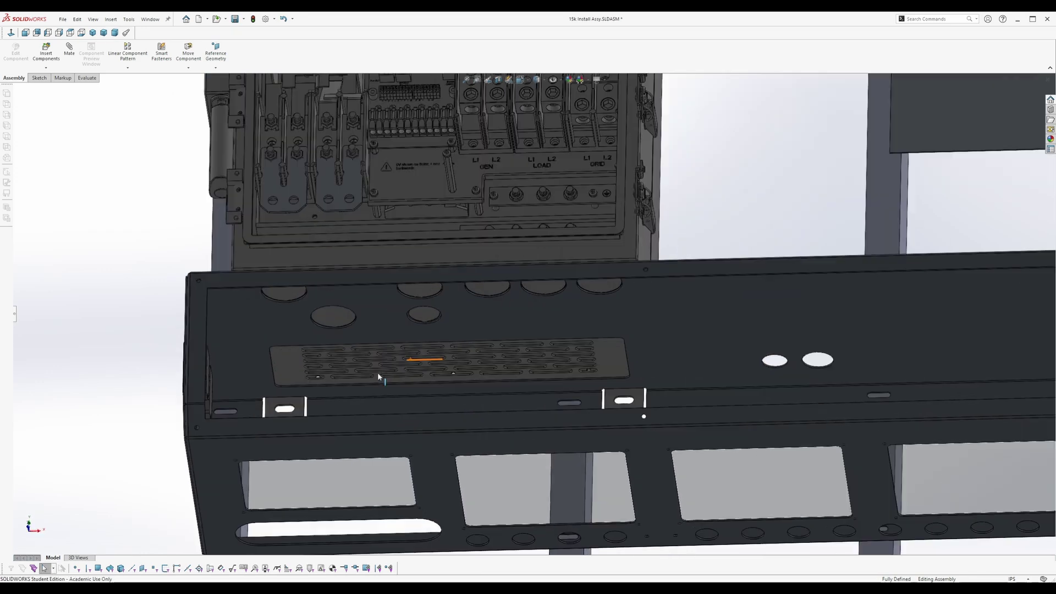
scroll(418, 280, "up", 3)
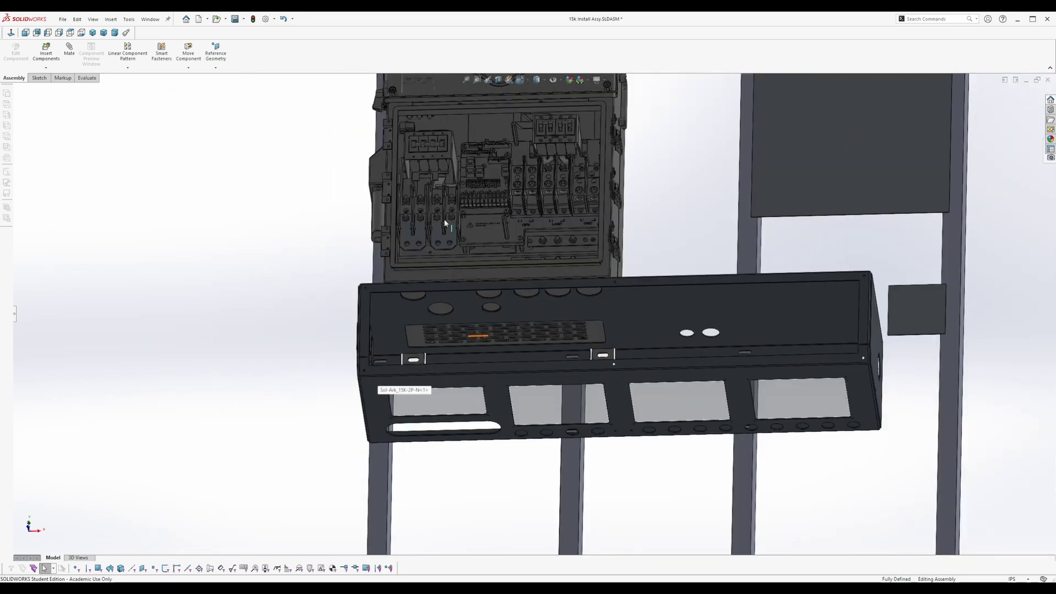
Fit the assembly, set a dimetric orientation and zoom in on the uncovered trough.
key("ctrl+7")
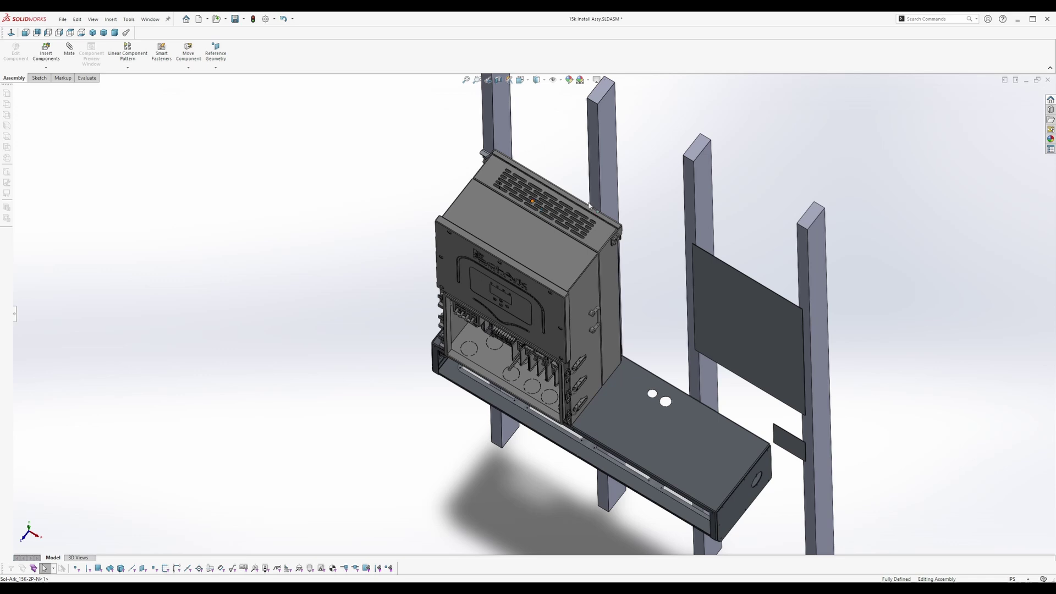
left_click(115, 32)
scroll(497, 378, "down", 5)
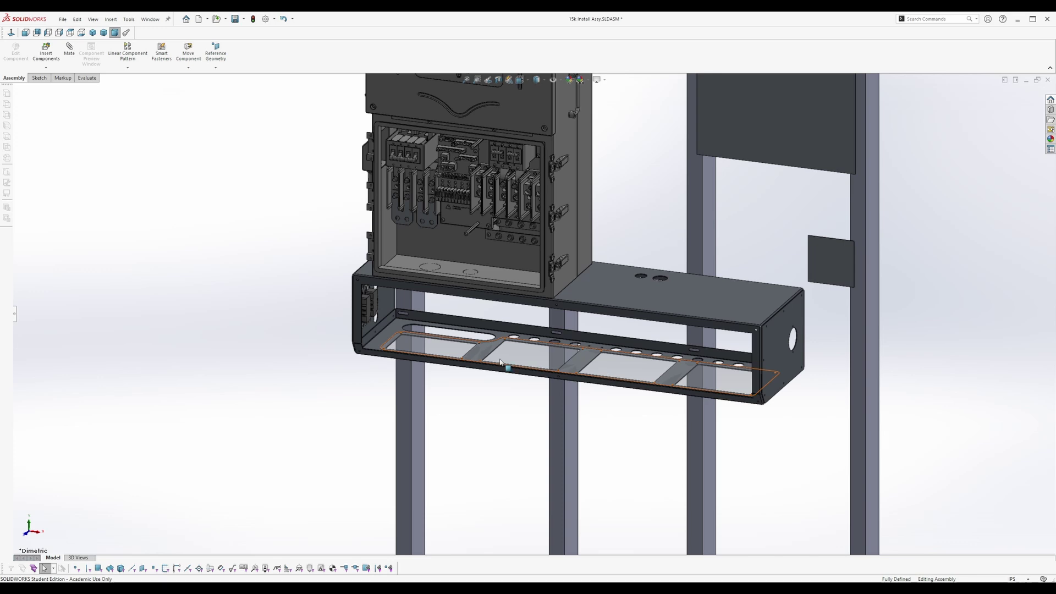
scroll(500, 361, "down", 4)
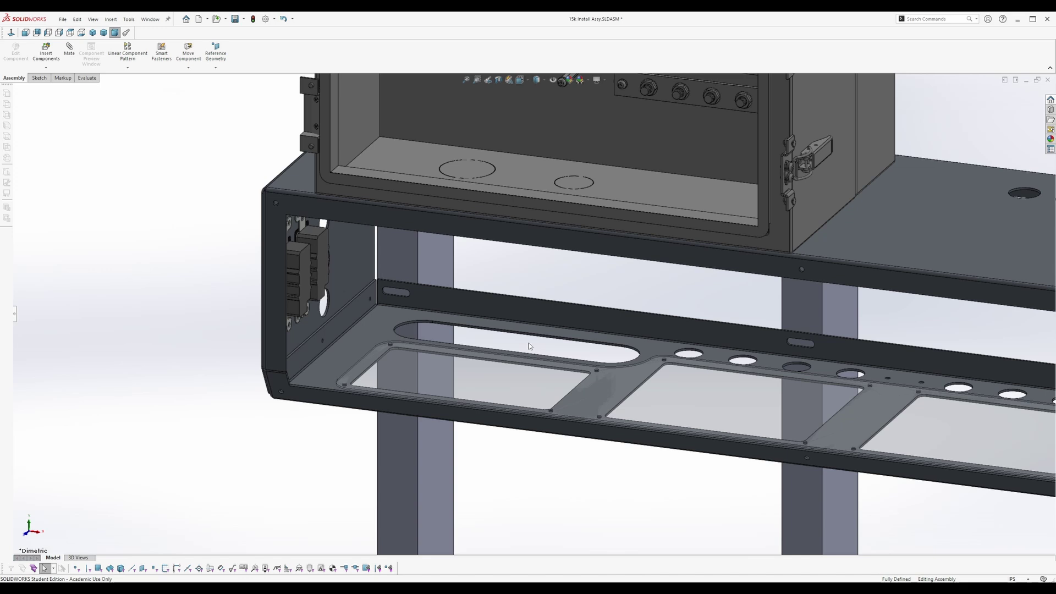
scroll(529, 343, "up", 5)
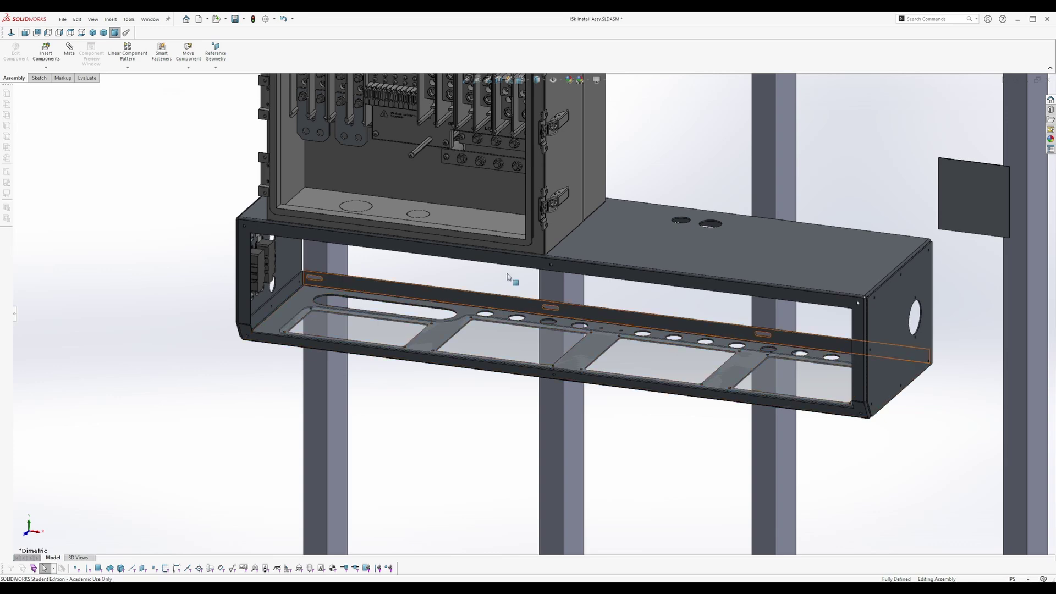
Zoom and orbit to look down at the seven round knockouts in the inverter's floor.
scroll(385, 218, "down", 4)
middle_click_drag(387, 219, 438, 309)
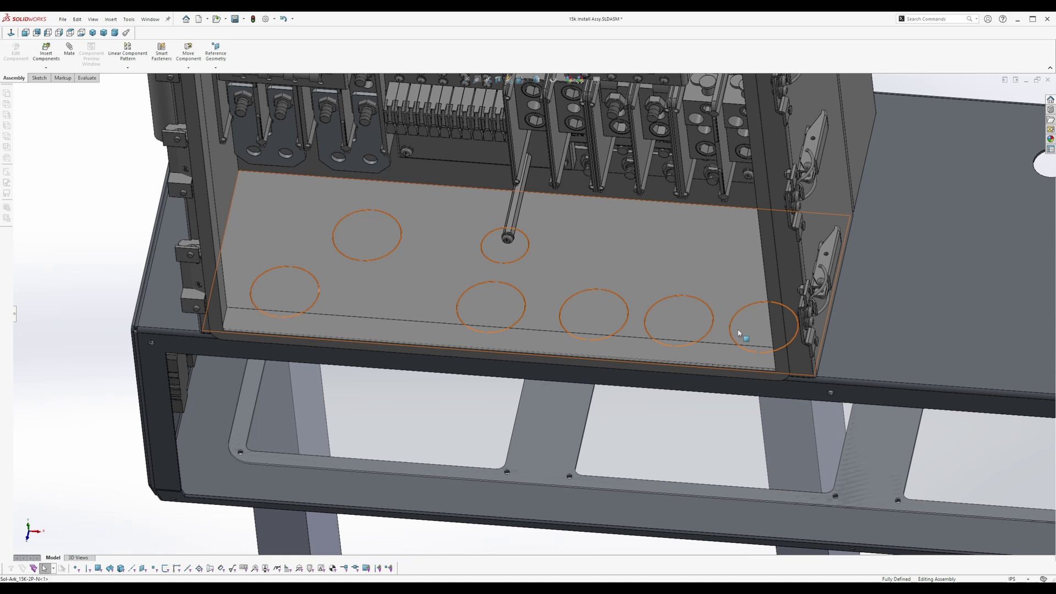
Select a bus bar plate and view the compartment terminals from the left.
scroll(290, 236, "down", 5)
left_click(397, 212)
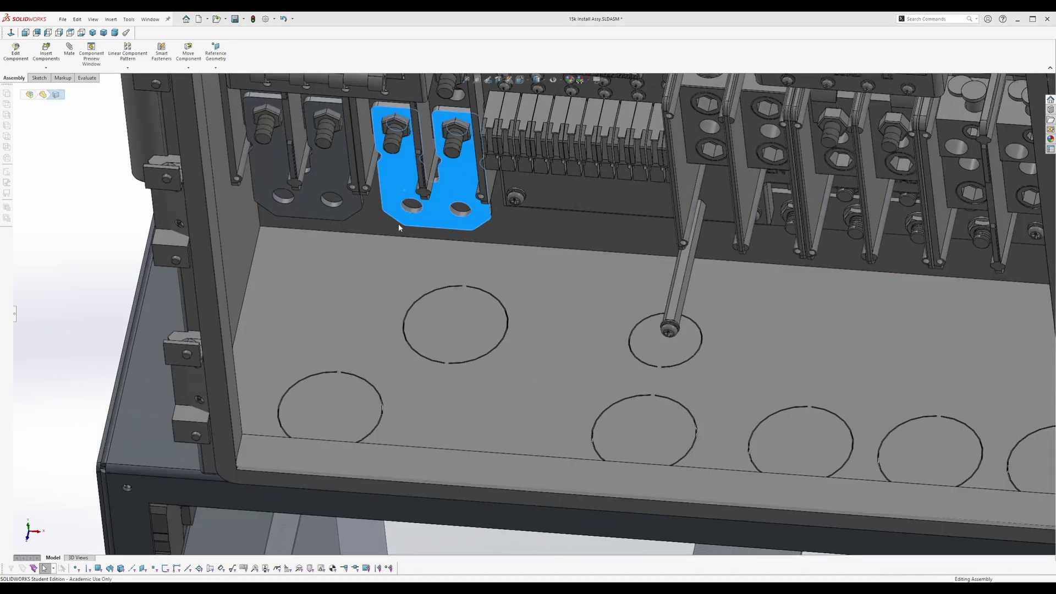
scroll(398, 223, "up", 5)
scroll(505, 103, "down", 5)
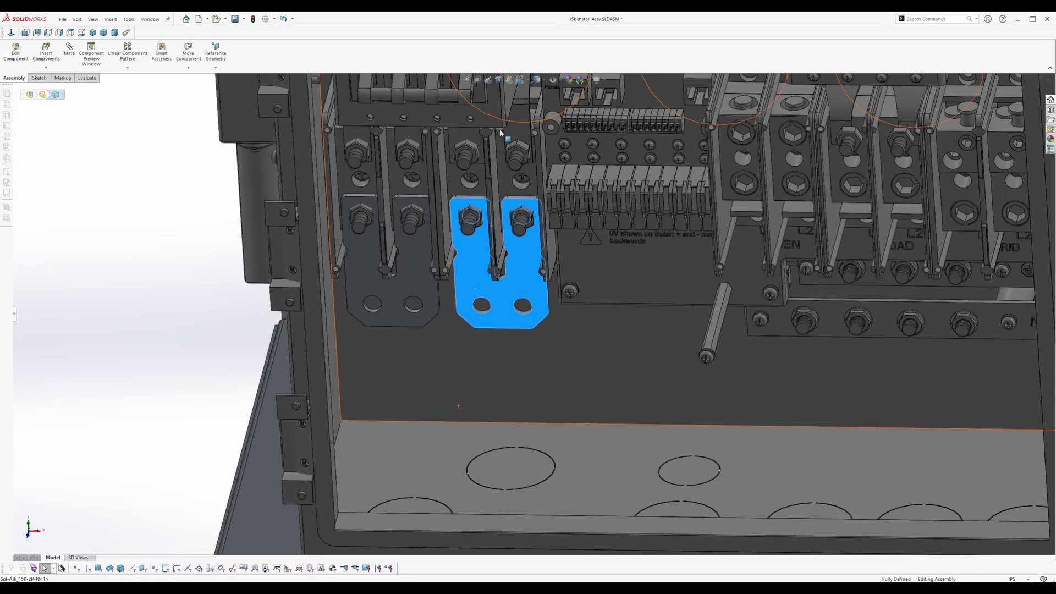
middle_click_drag(440, 411, 489, 411)
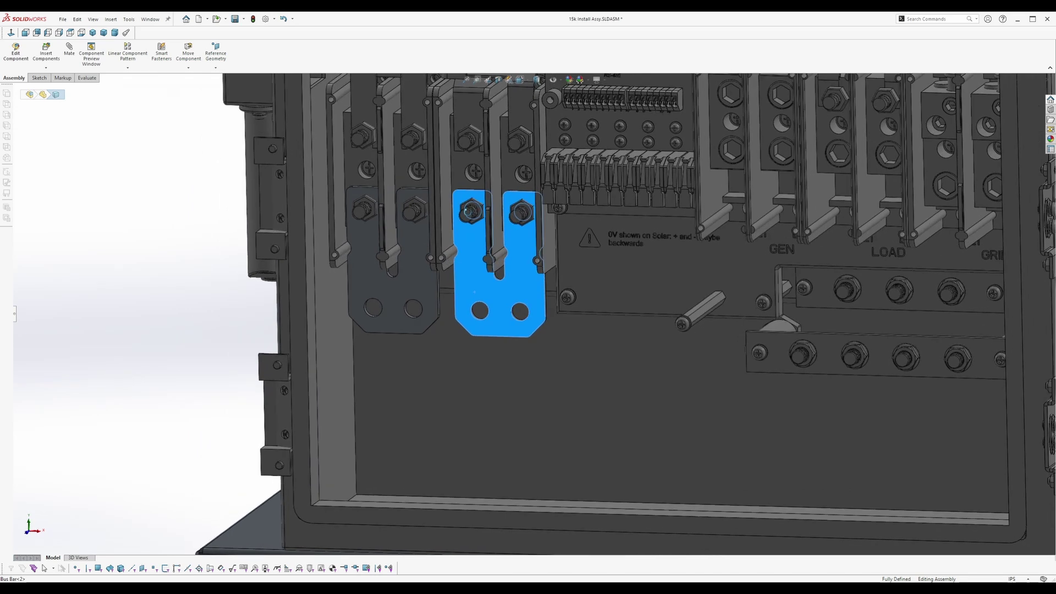
left_click(172, 360)
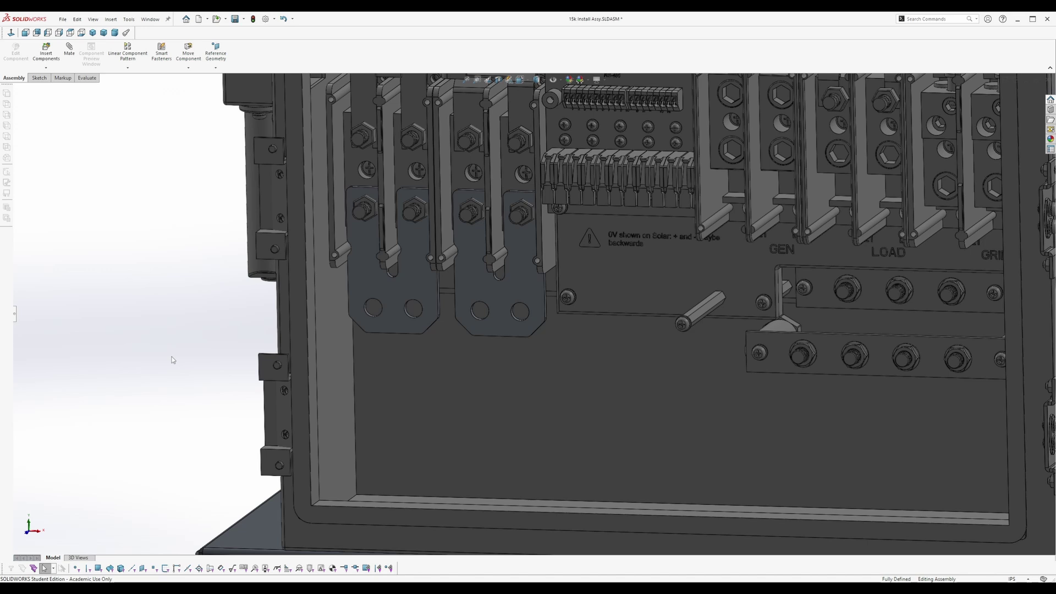
Check the two neighbouring bolts on the bus bar, then deselect.
left_click(466, 215)
left_click(516, 218)
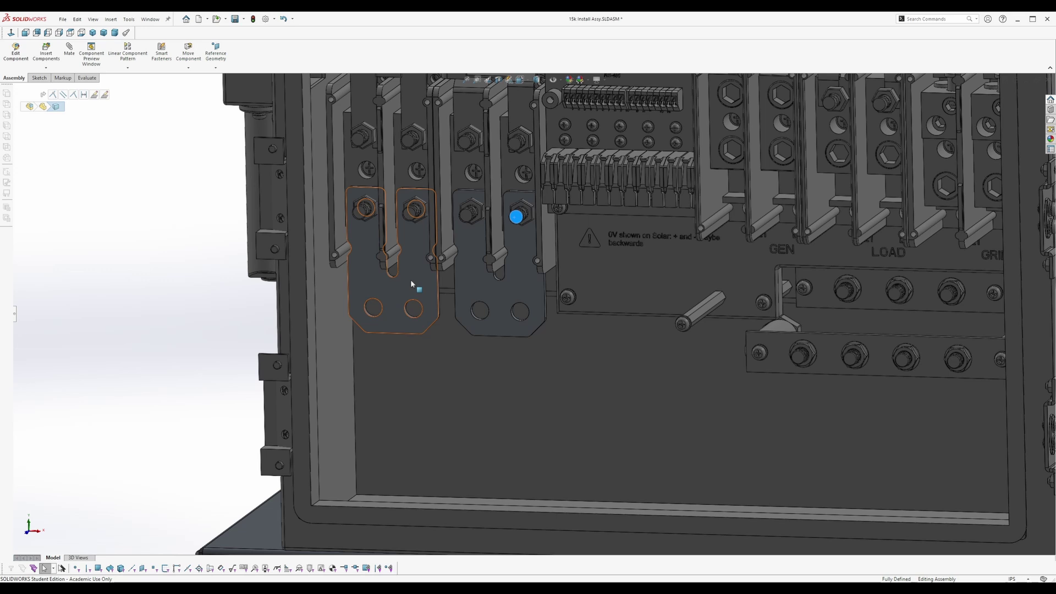
left_click(217, 314)
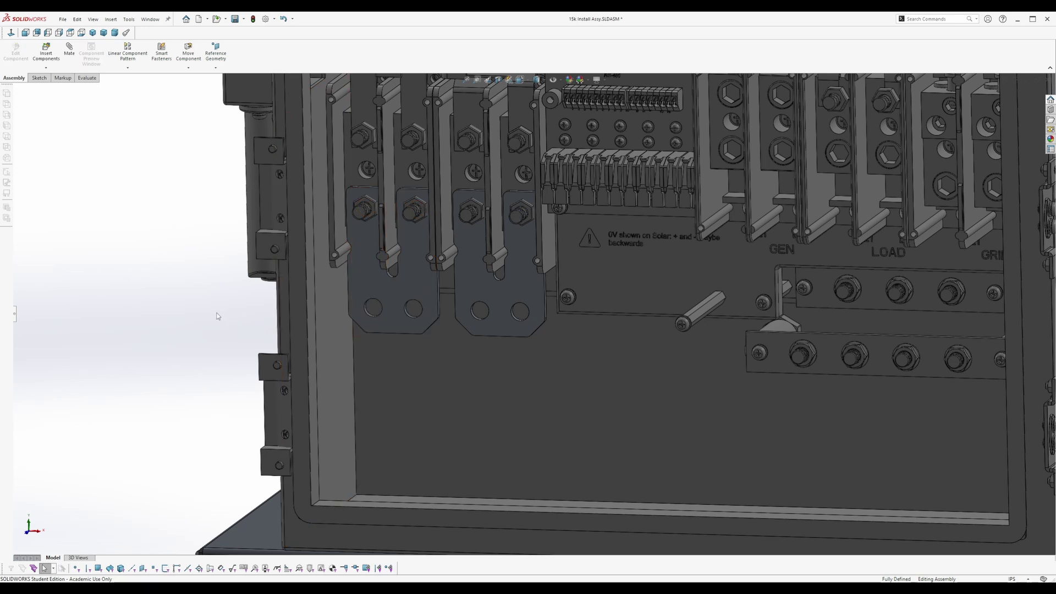
In Dimetric, measure the trough top's two holes: 1.375 in and 1.125 in diameter.
key("ctrl+7")
scroll(506, 374, "down", 10)
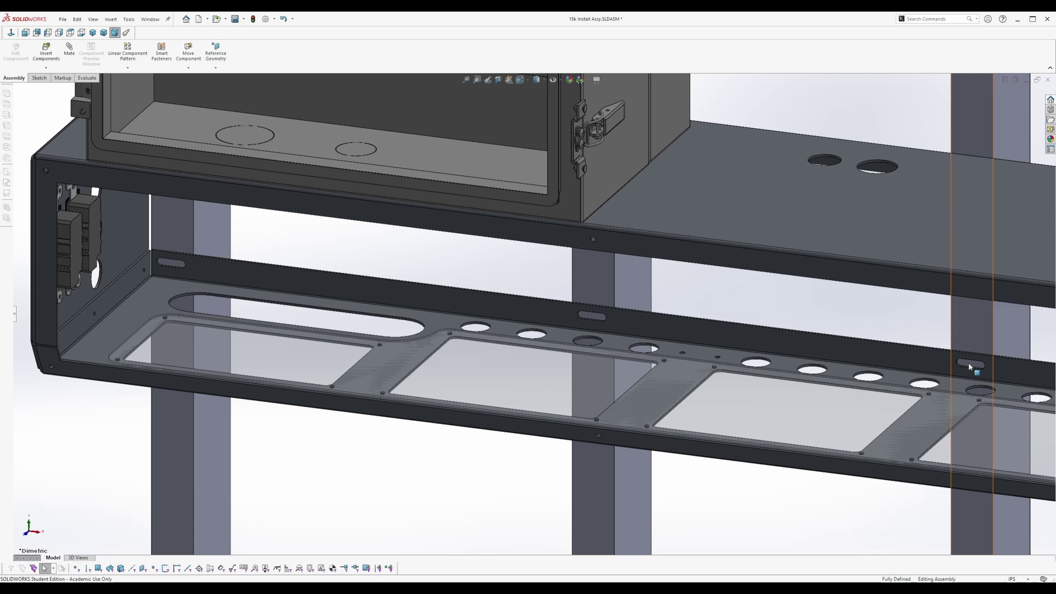
scroll(826, 308, "up", 5)
scroll(758, 241, "down", 4)
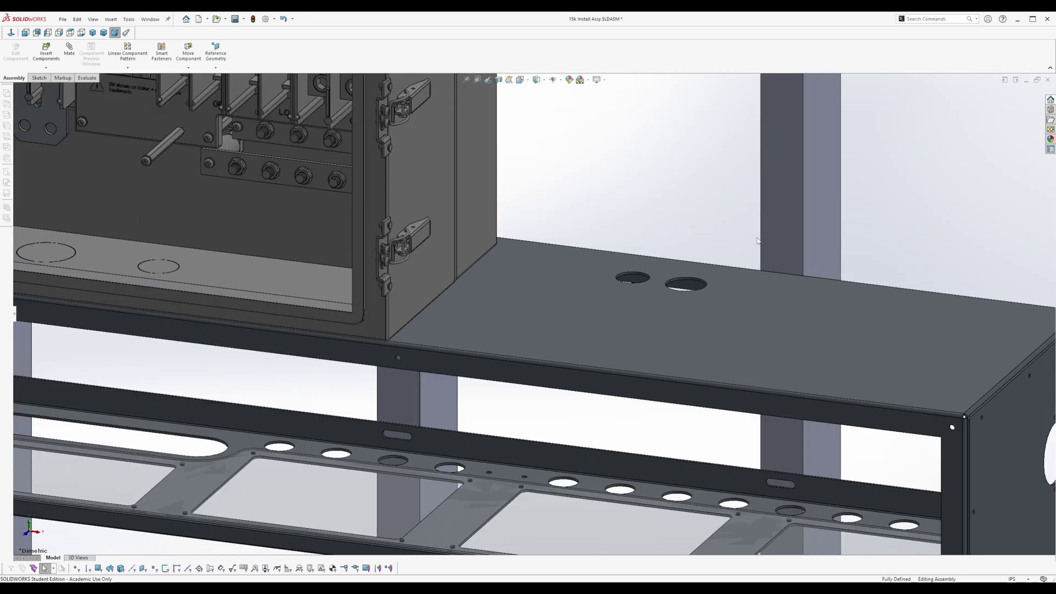
scroll(743, 281, "down", 1)
left_click(688, 281)
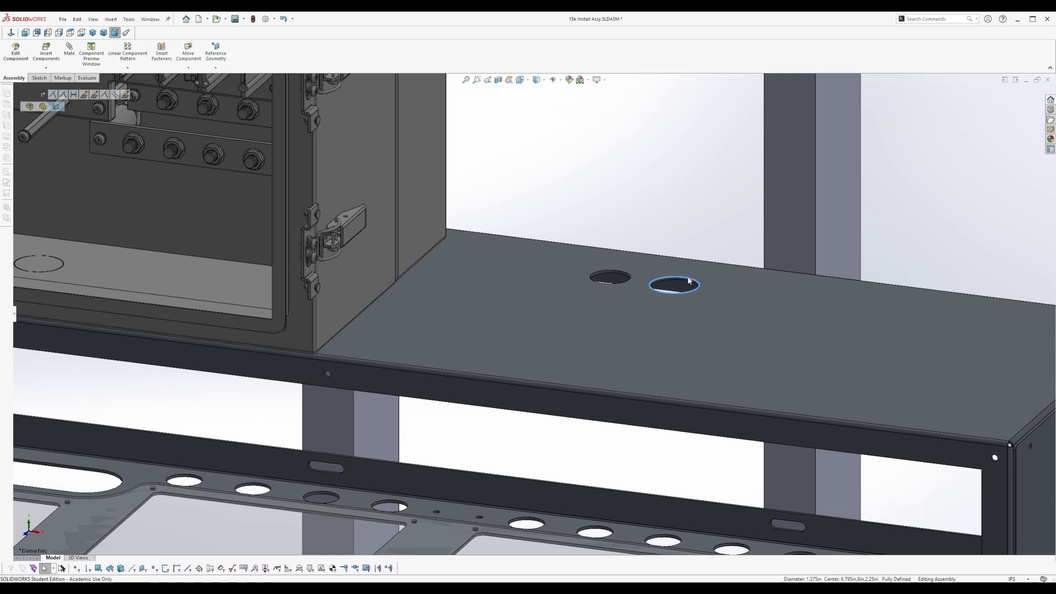
left_click(609, 275)
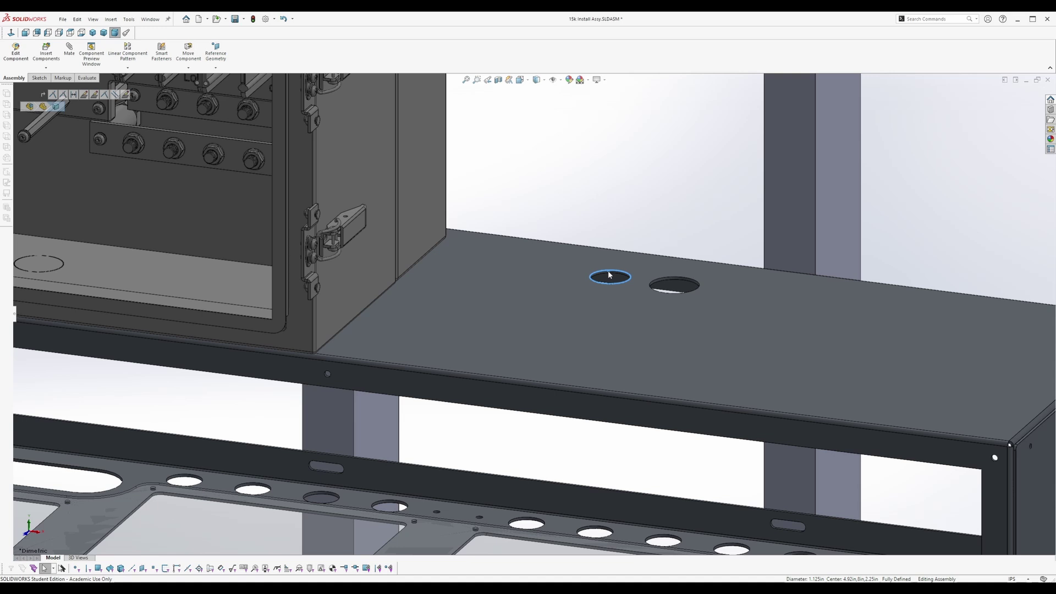
Fit the assembly, view it face-on from the front, then return to the dimetric overview.
key("f")
scroll(552, 312, "up", 5)
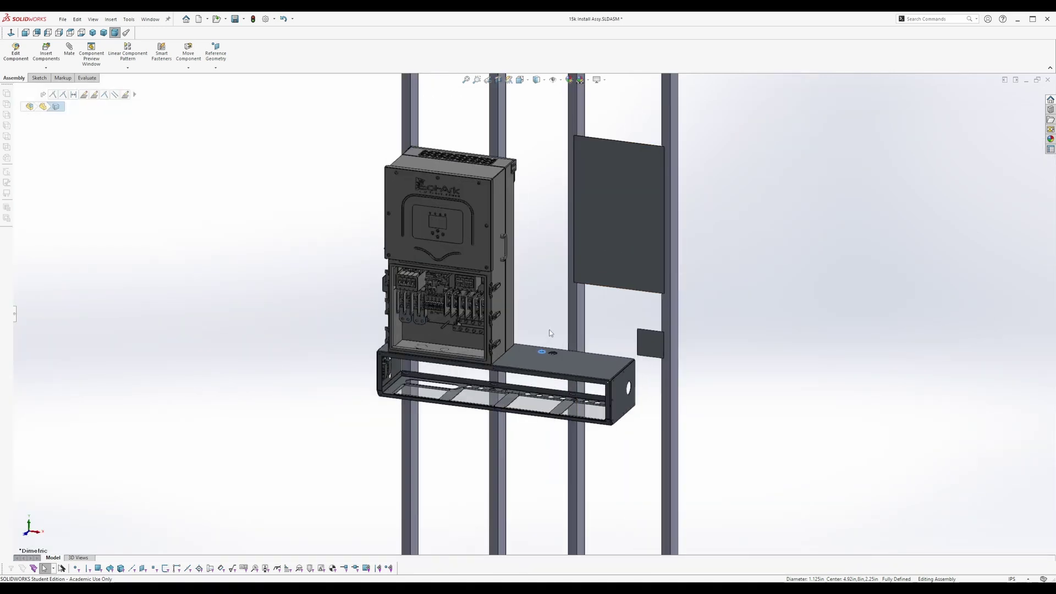
left_click(552, 311)
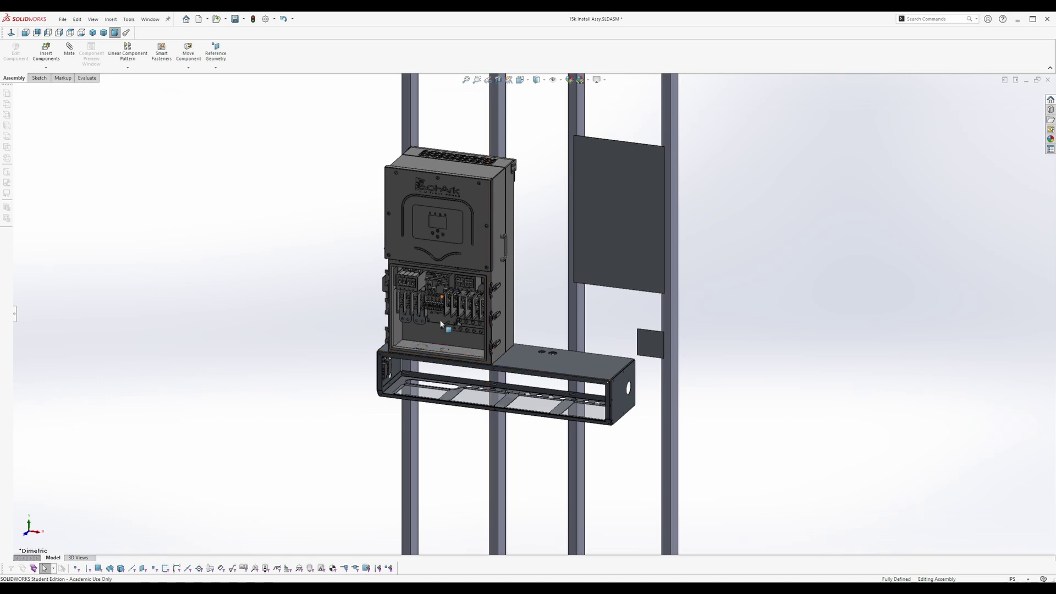
key("ctrl+8")
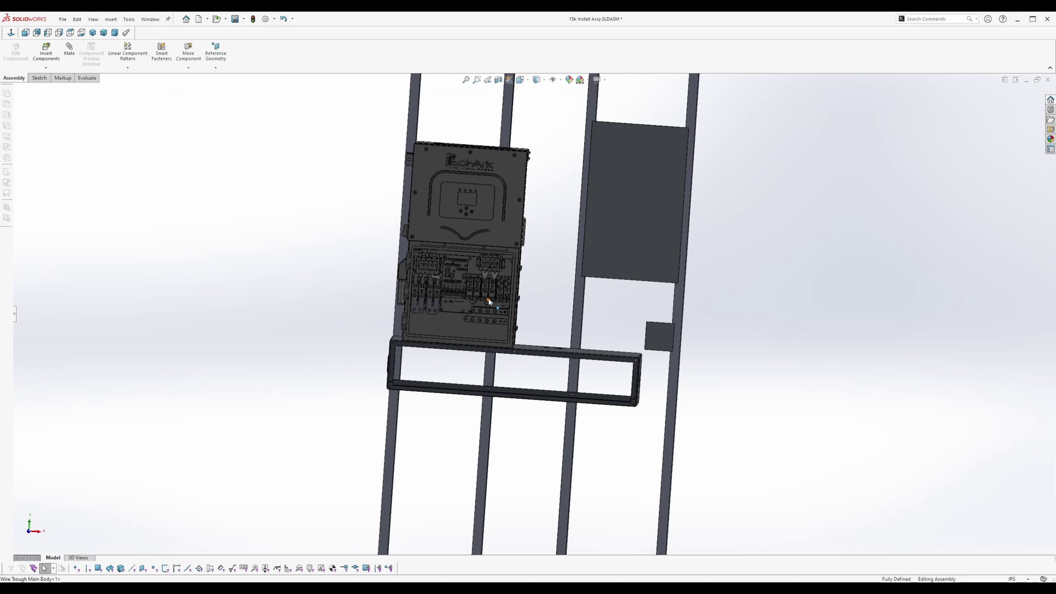
key("ctrl+8")
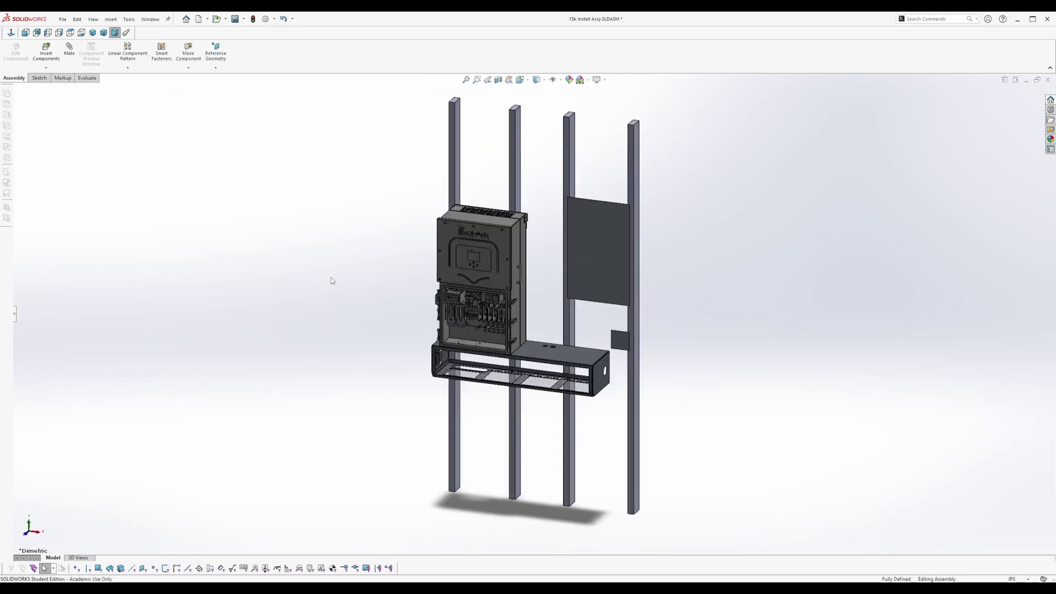